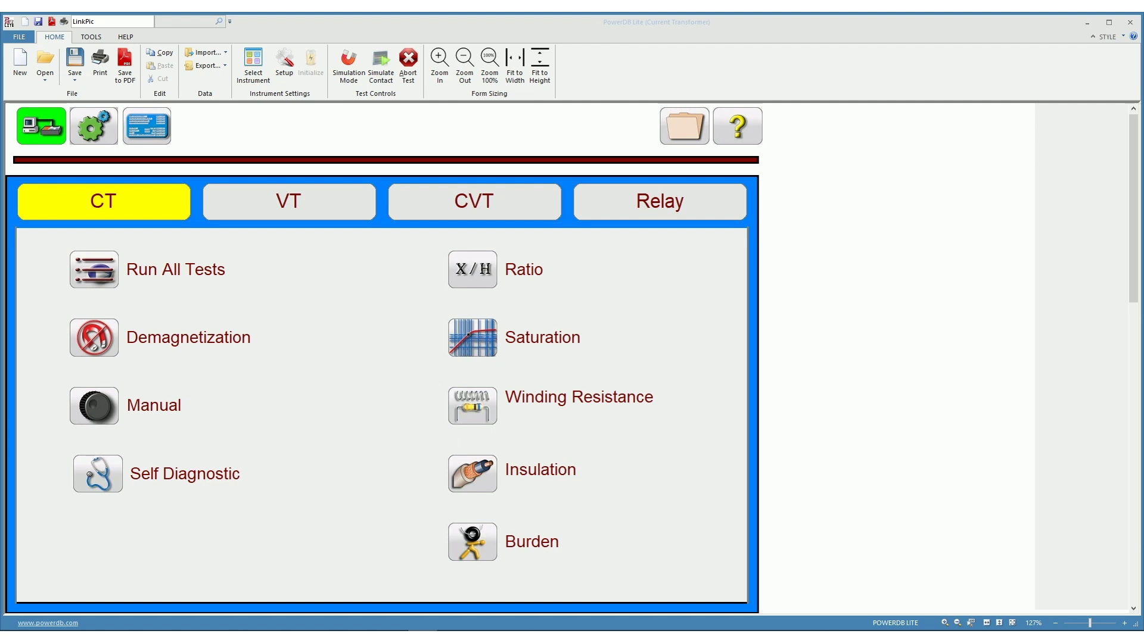
Open the CT nameplate form and set it to 1 CT, 1 core and 5 taps
left_click(152, 133)
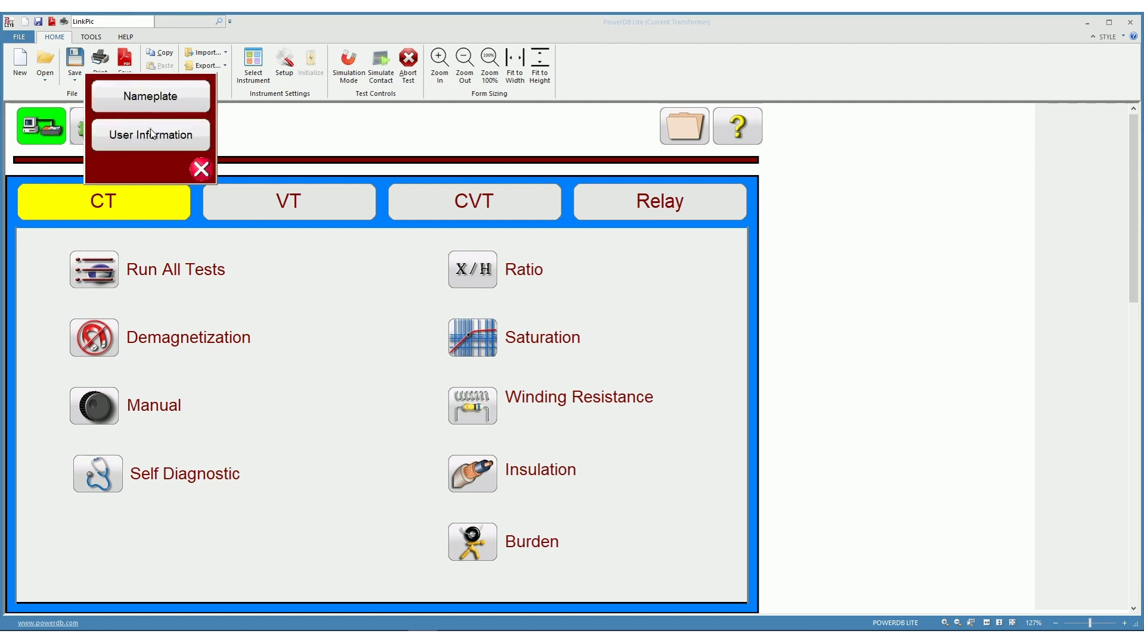
left_click(160, 96)
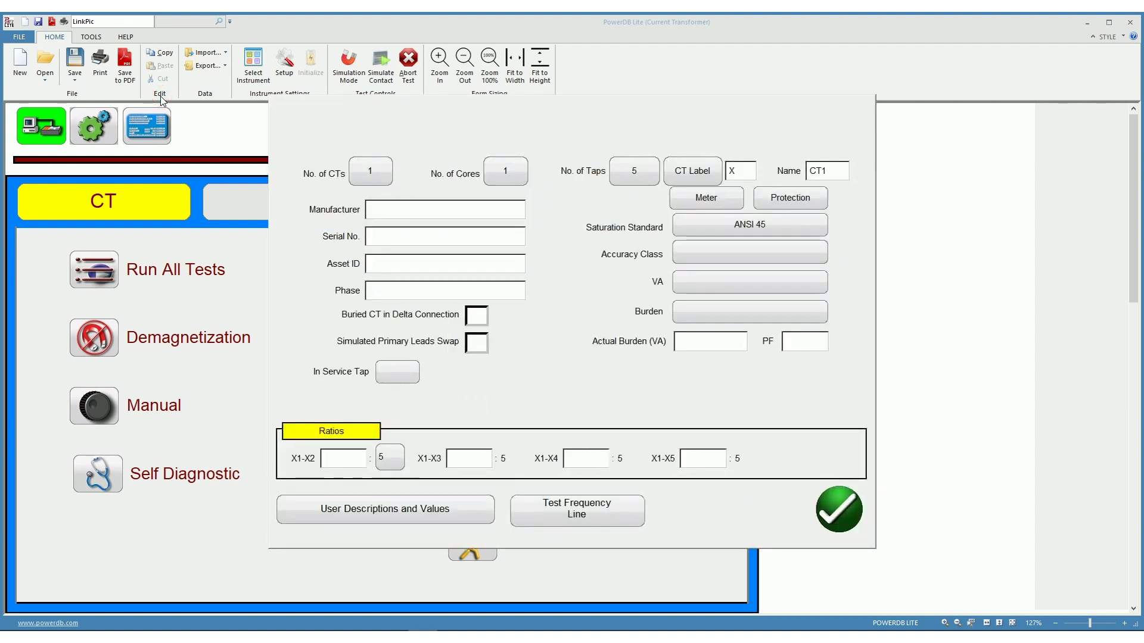
left_click(365, 169)
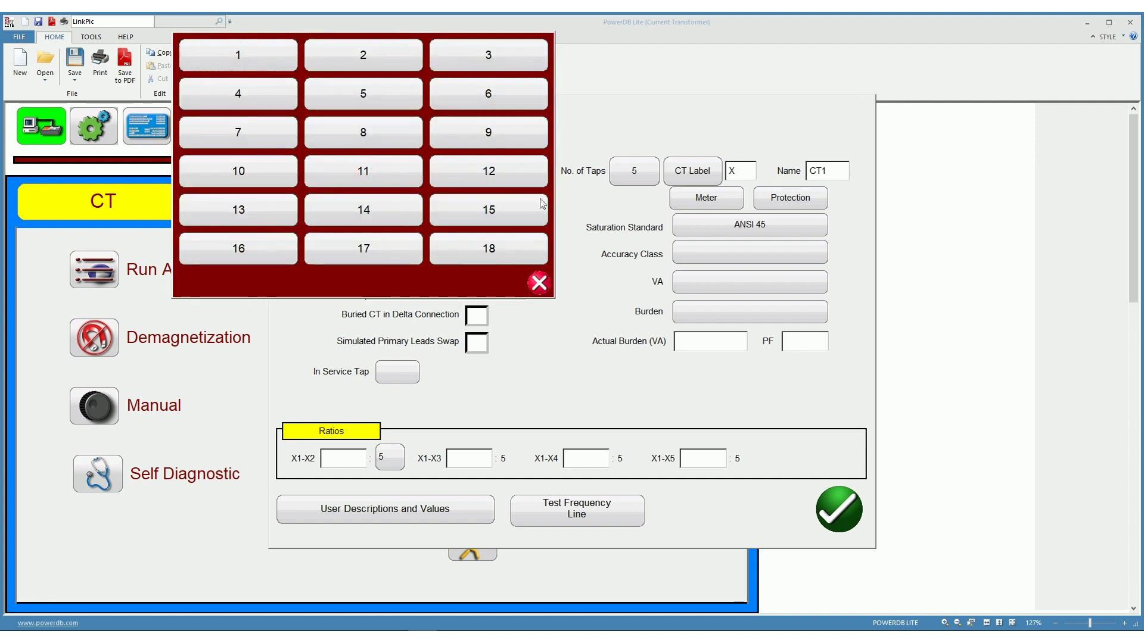
left_click(252, 55)
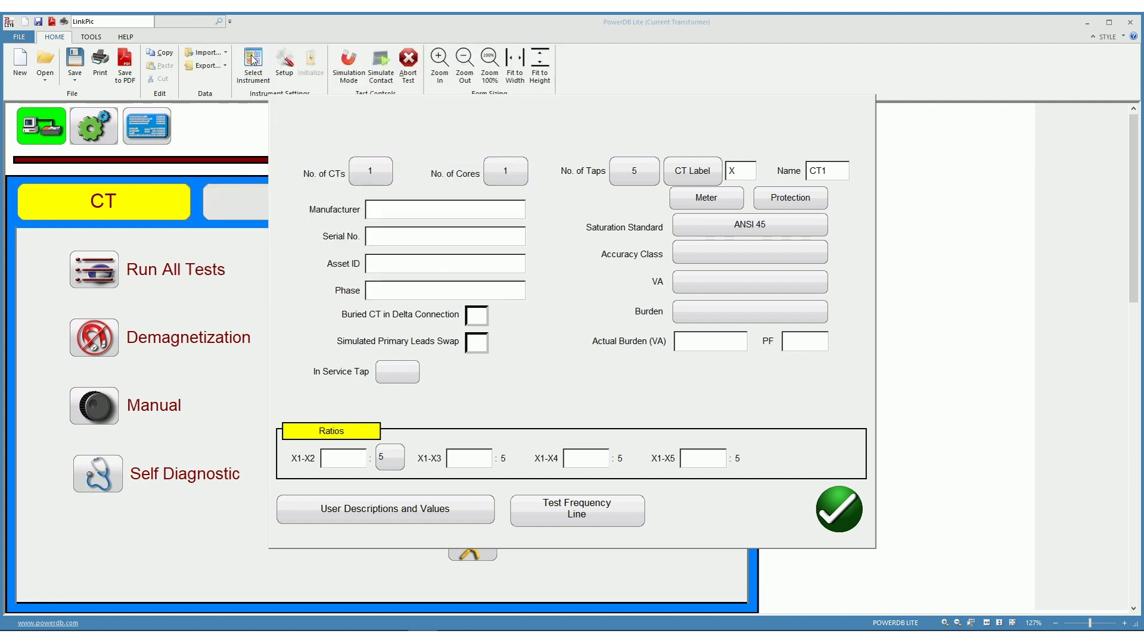
left_click(500, 171)
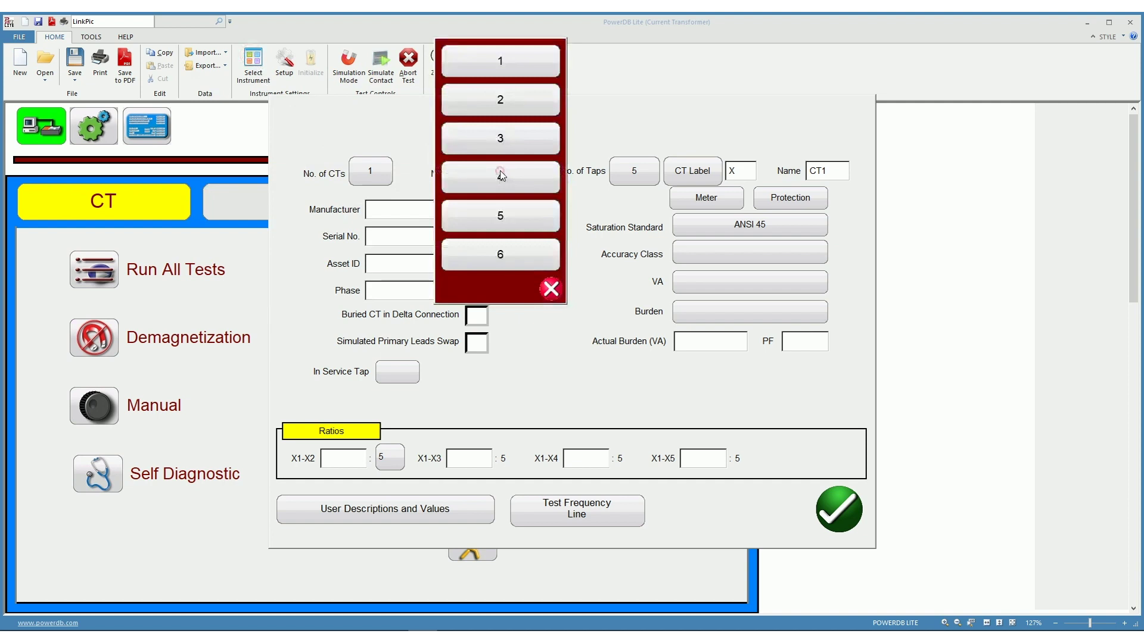
left_click(505, 61)
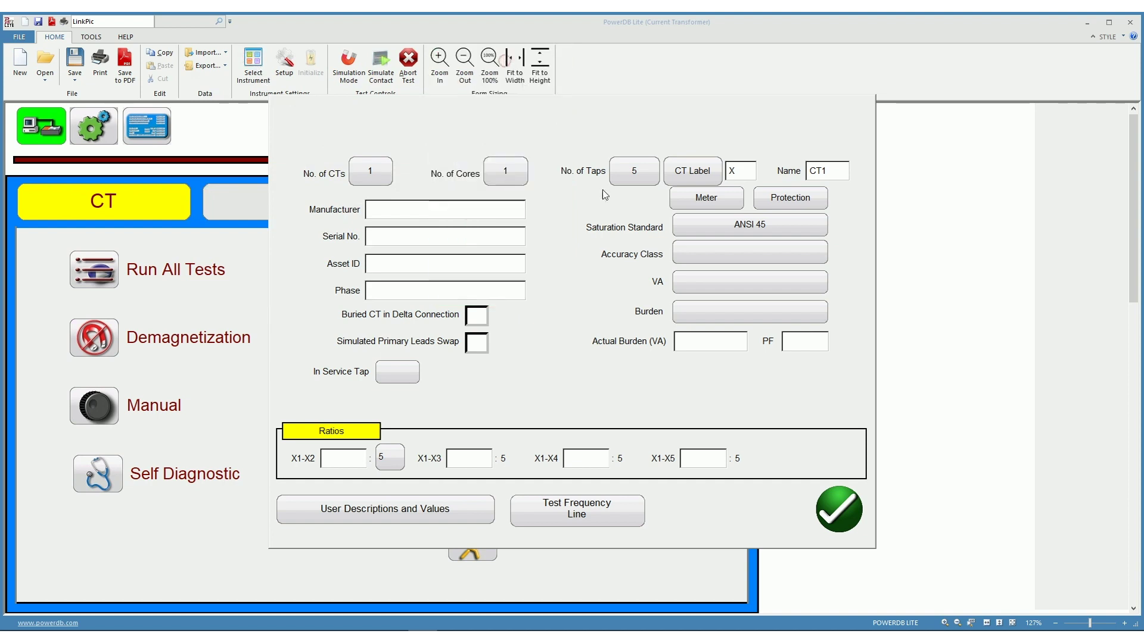
left_click(637, 172)
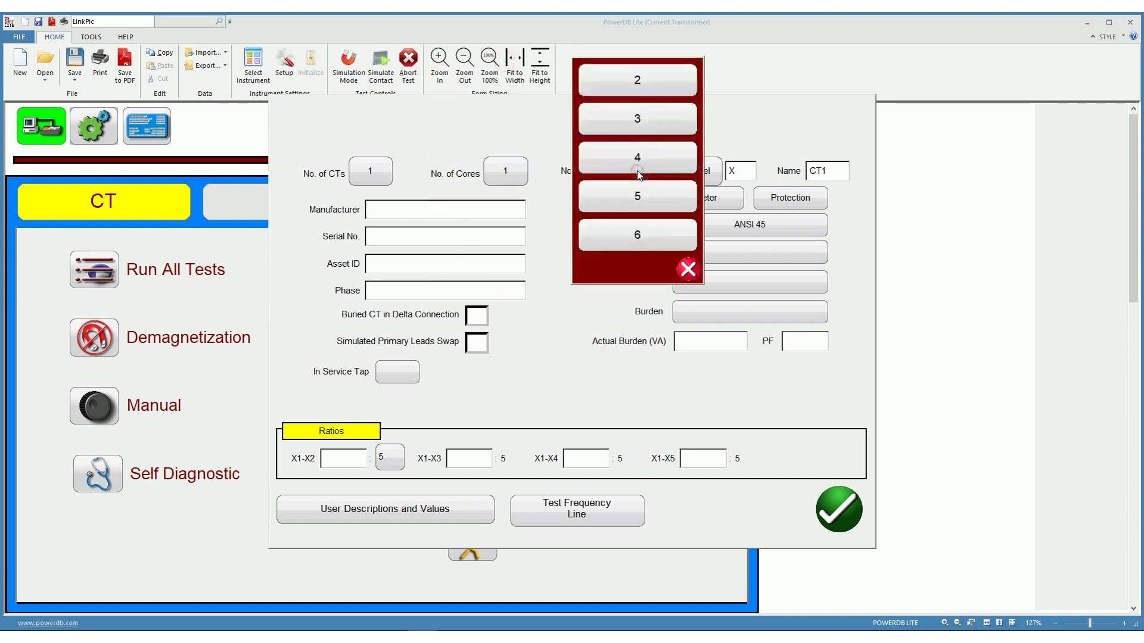
left_click(652, 196)
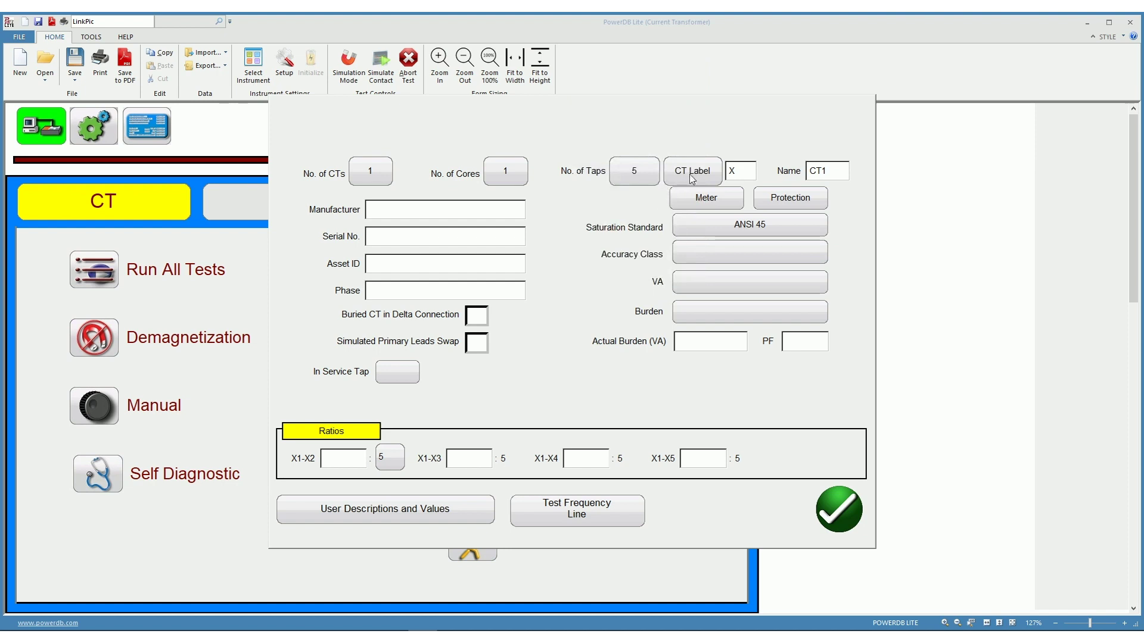
Enter manufacturer Siemens, serial number 42, asset ID 42 and phase A for the CT
left_click(837, 172)
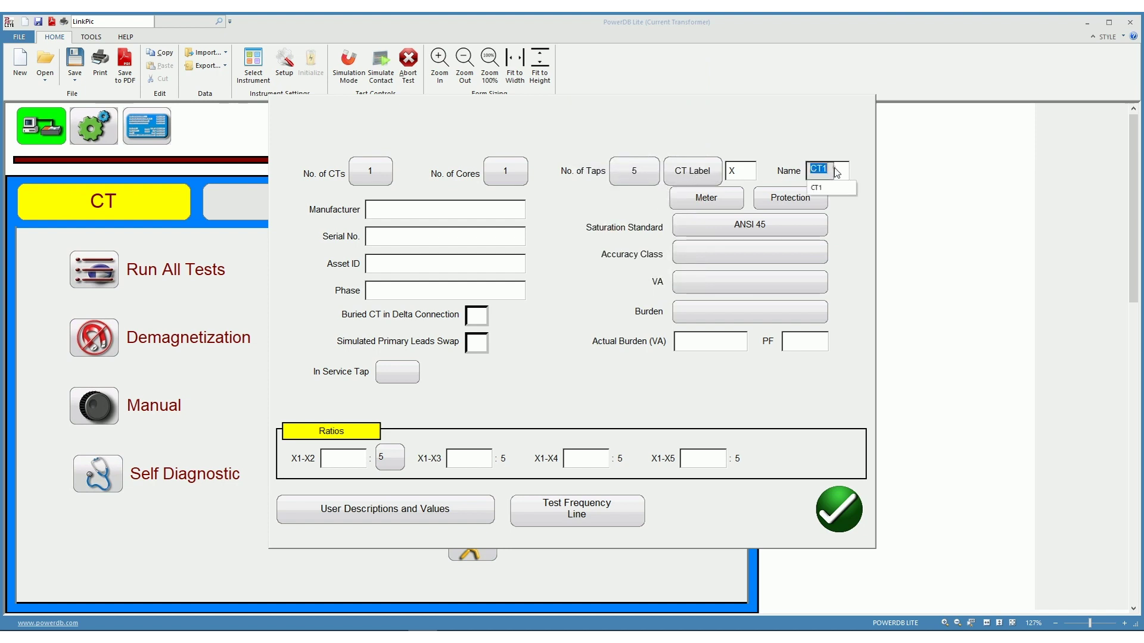
left_click(451, 205)
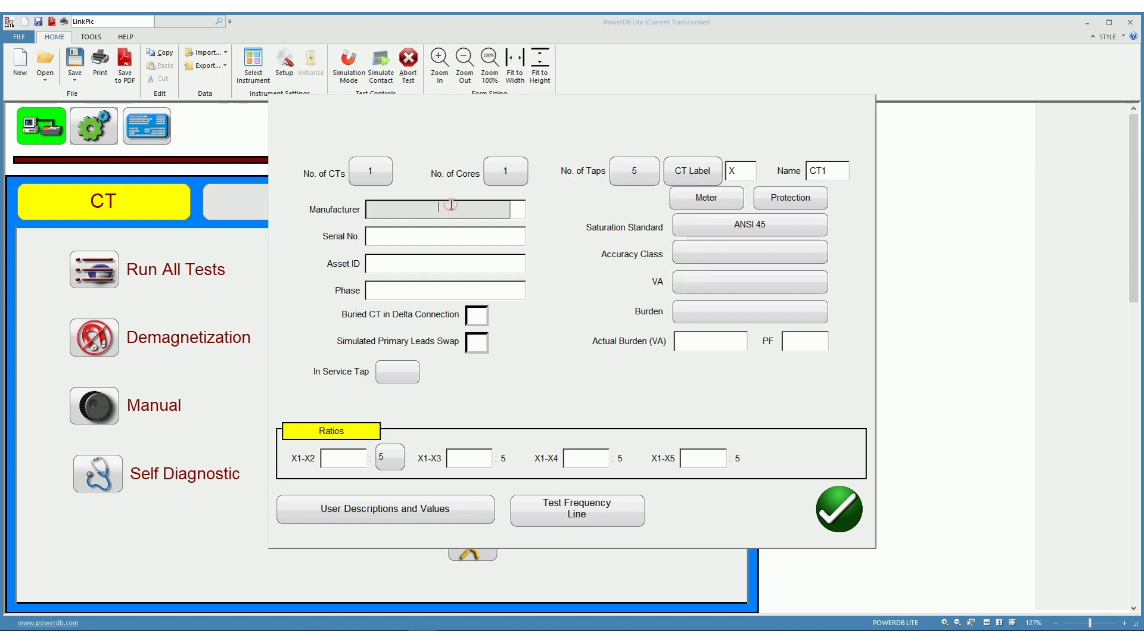
type("Siemens")
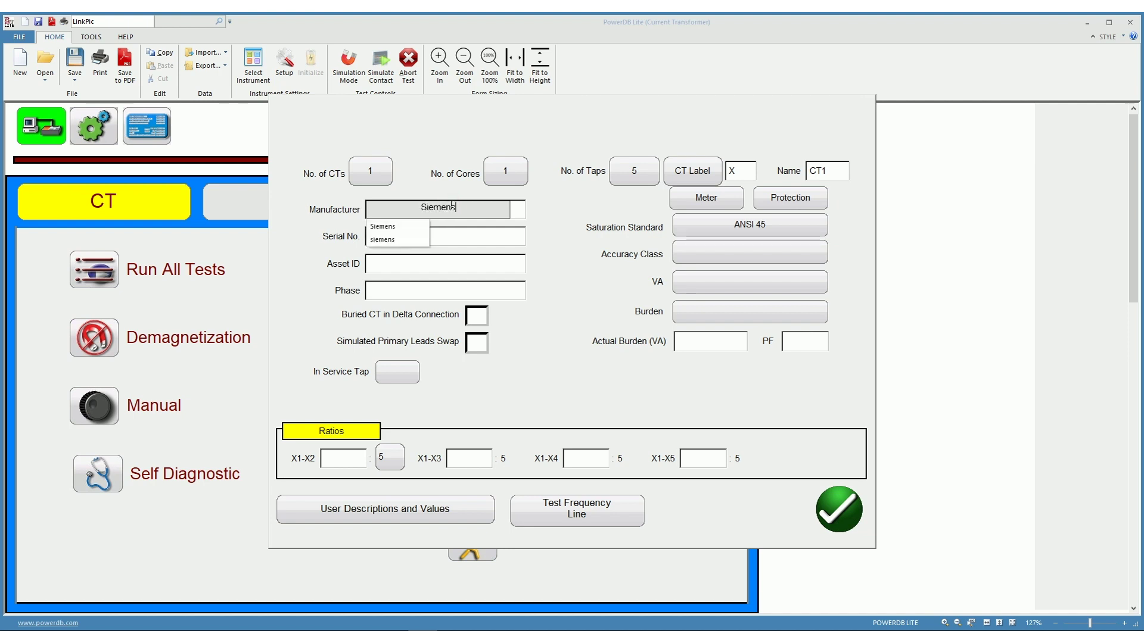
left_click(461, 234)
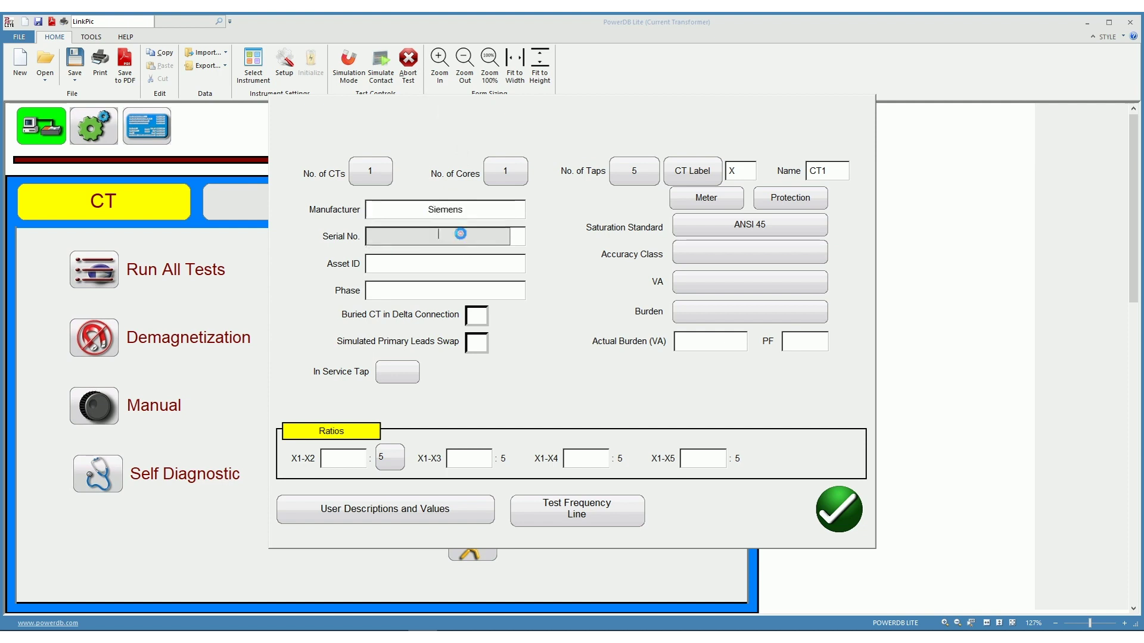
type("42")
left_click(465, 266)
type("42")
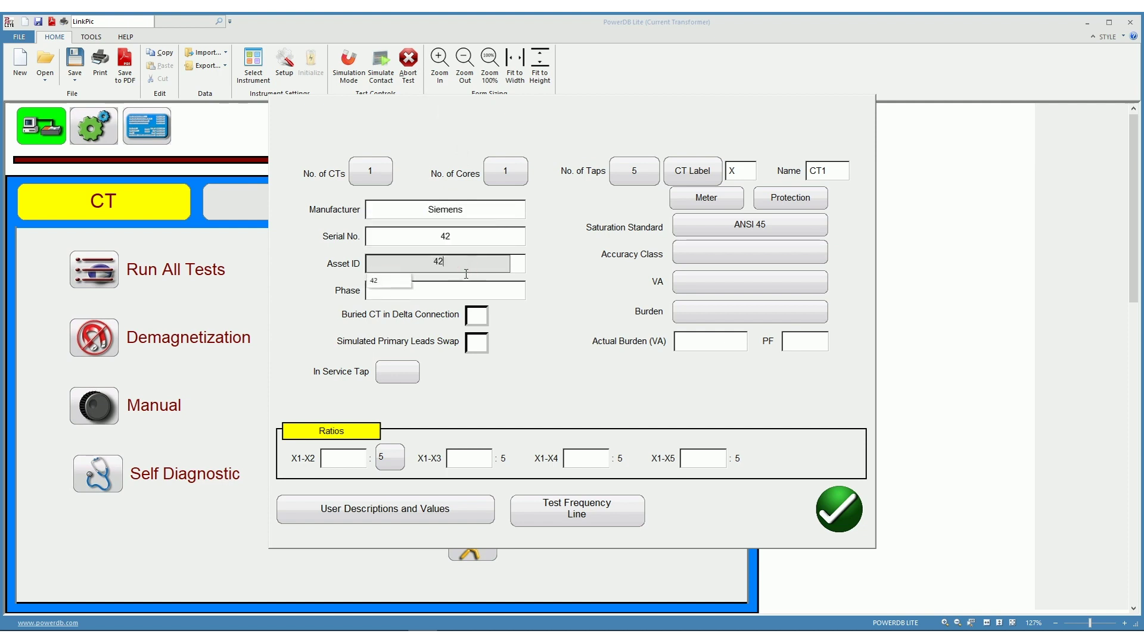
left_click(465, 292)
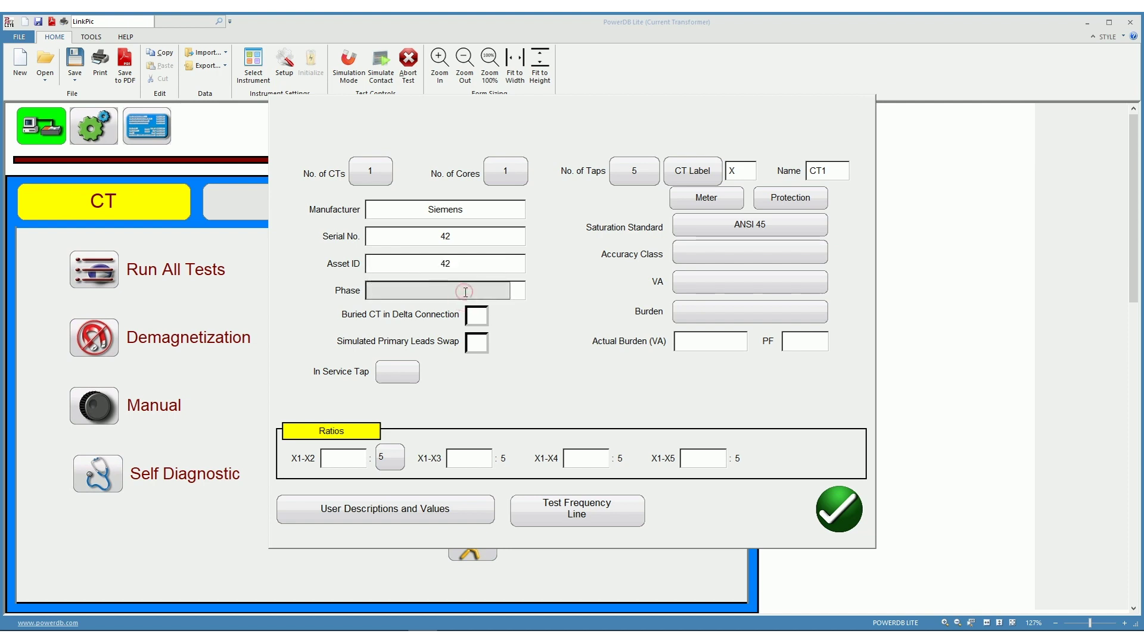
type("A")
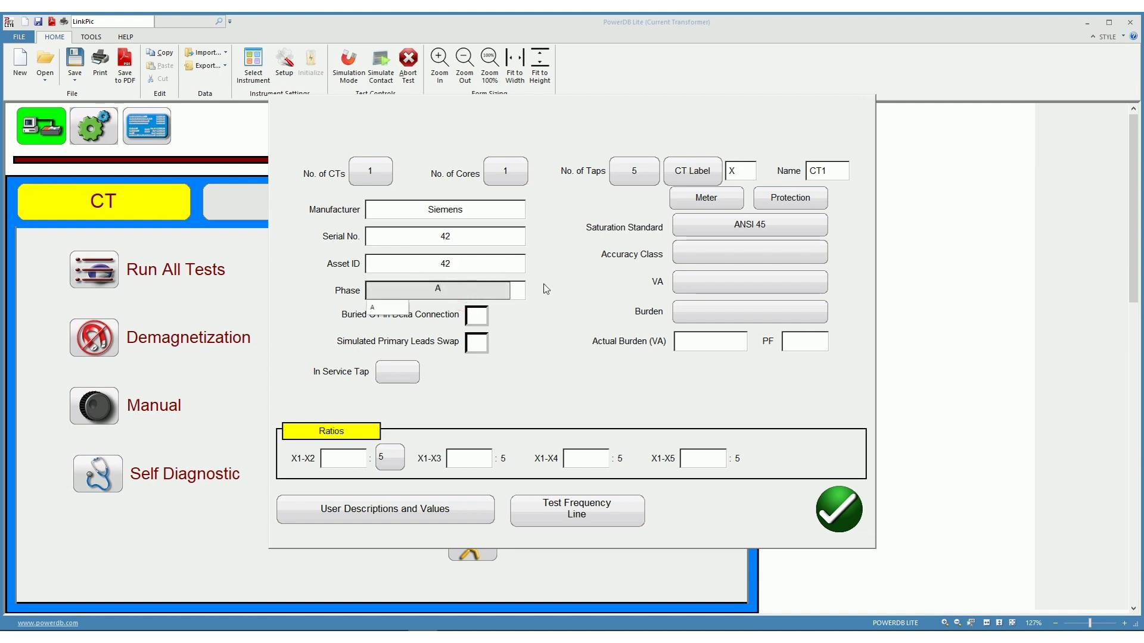
left_click(545, 288)
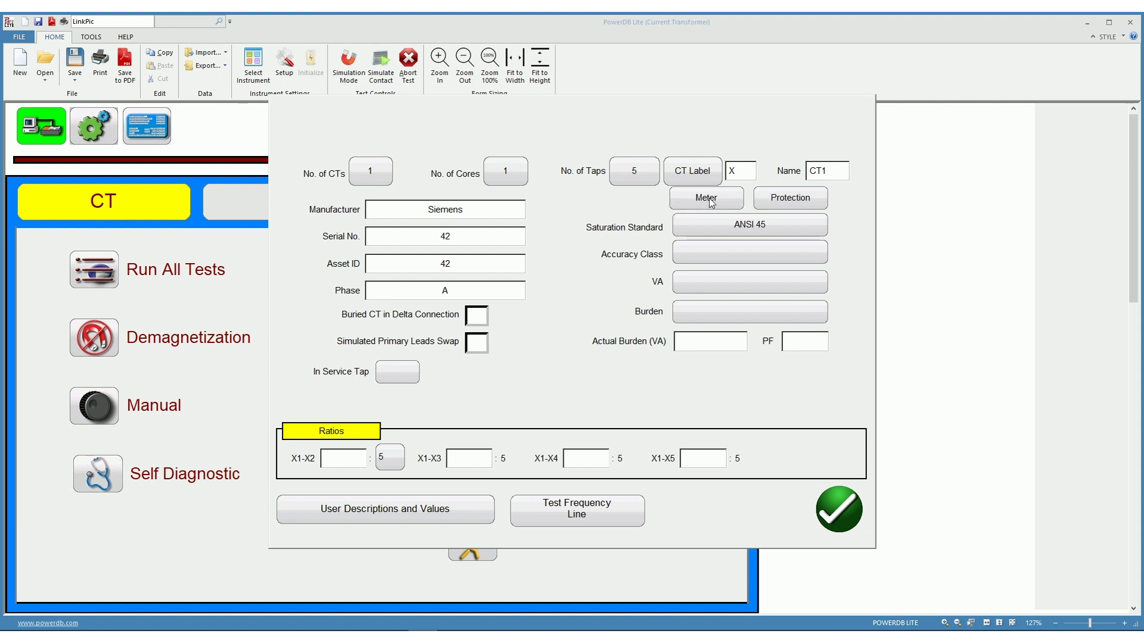
Make the CT a protection type with ANSI 45 saturation standard and C800 accuracy class
left_click(795, 198)
left_click(767, 227)
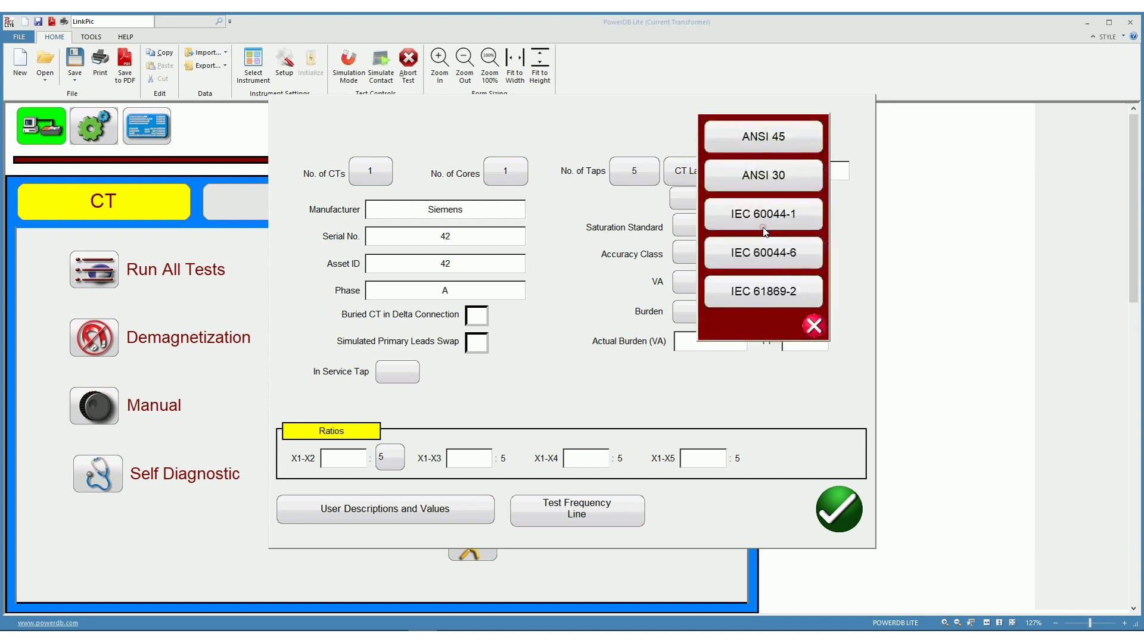
left_click(784, 135)
left_click(741, 251)
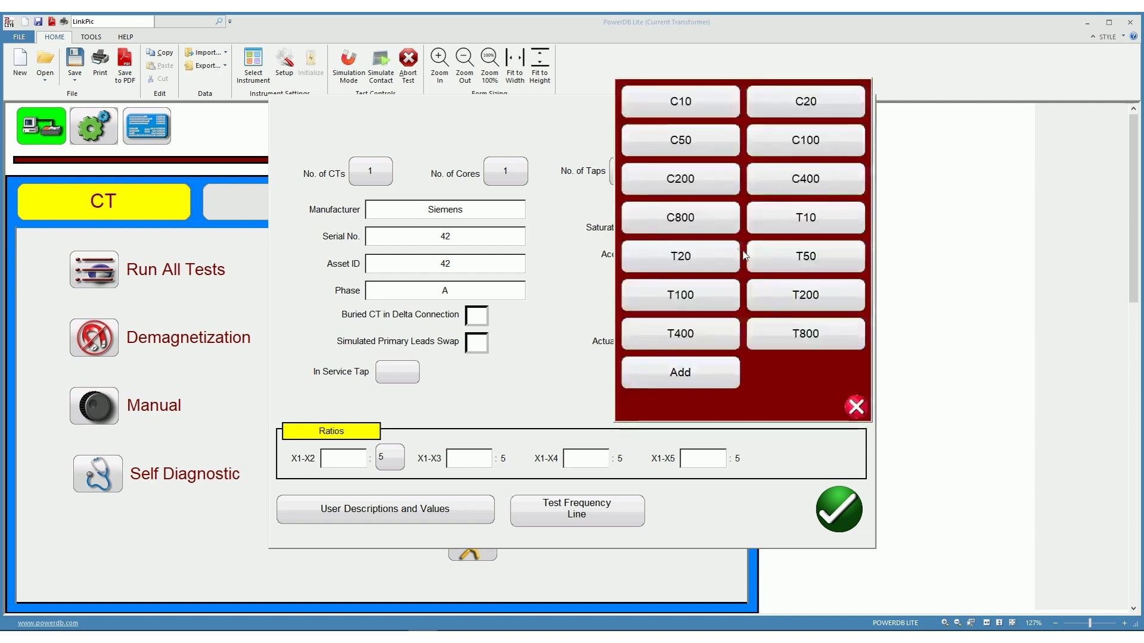
left_click(706, 216)
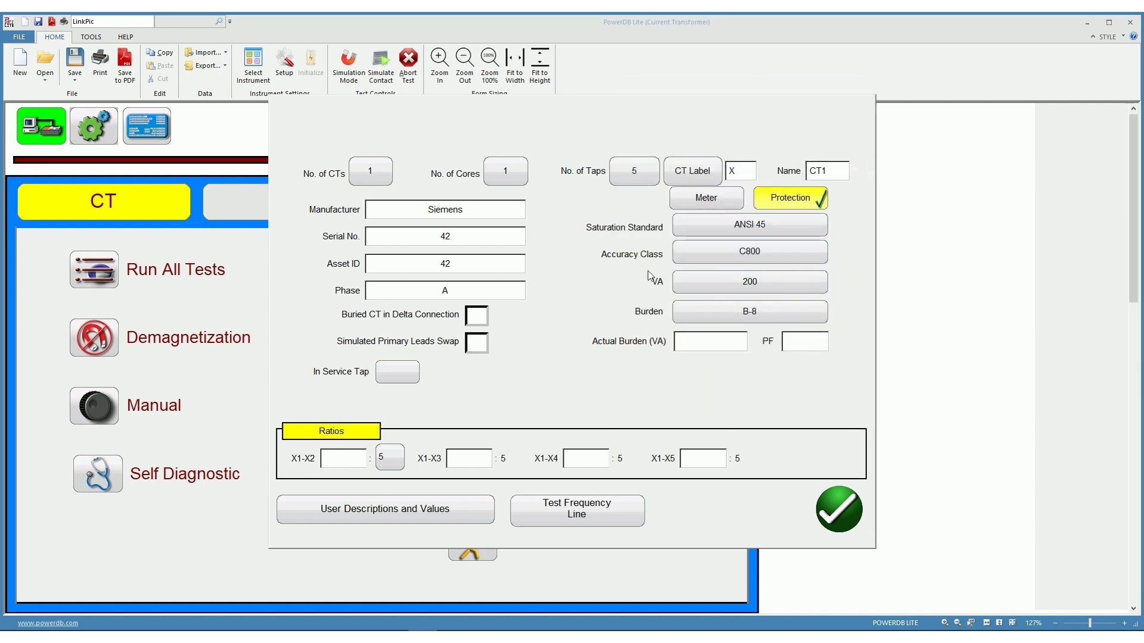
Fill the actual burden and power factor entries and start the X1-X5 ratio entry
left_click(719, 339)
left_click(799, 342)
left_click(712, 342)
left_click(827, 345)
left_click(703, 457)
Set tap ratios X1-X5 4000, X1-X4 3,000, X1-X3 2000, X1-X2 500, with X1-X5 in service
type("4000")
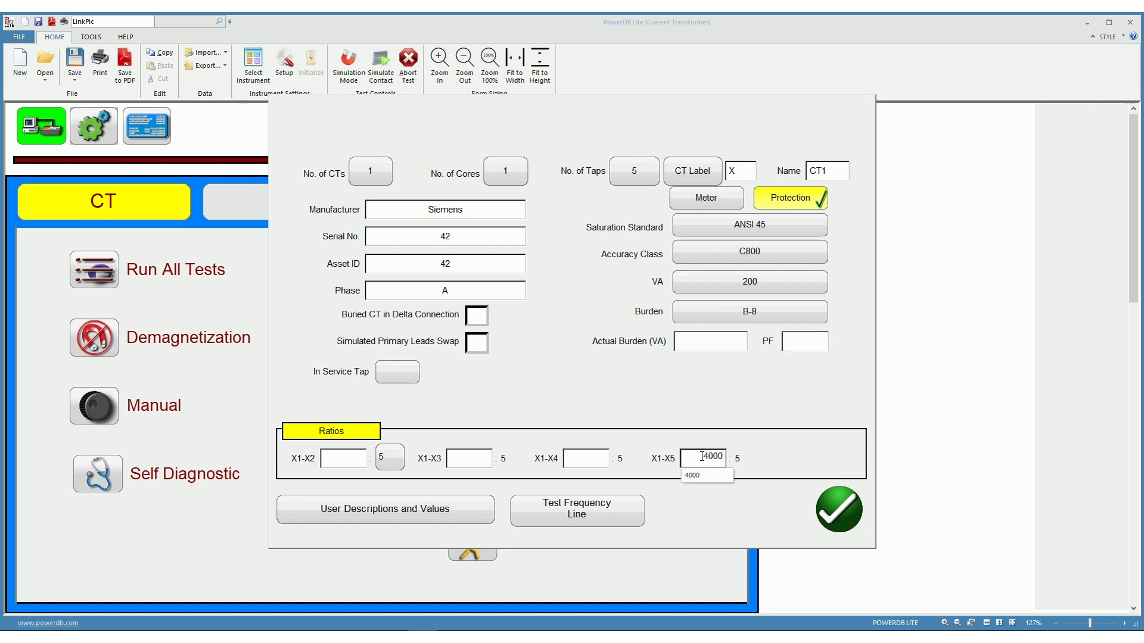
left_click(587, 457)
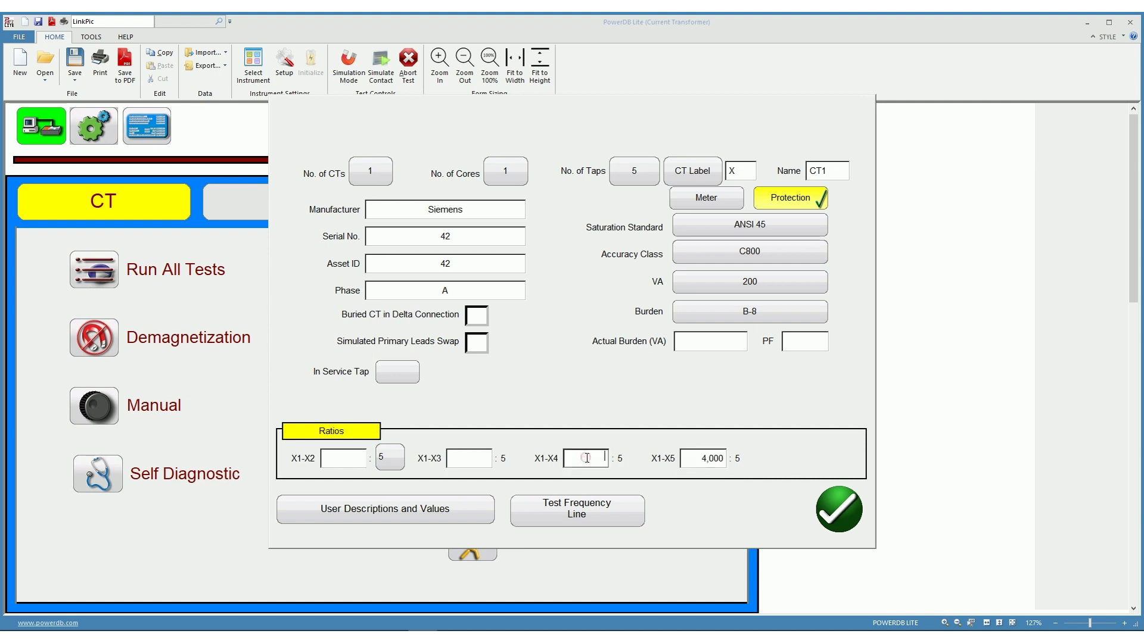
type("3,0")
type("000")
left_click(477, 459)
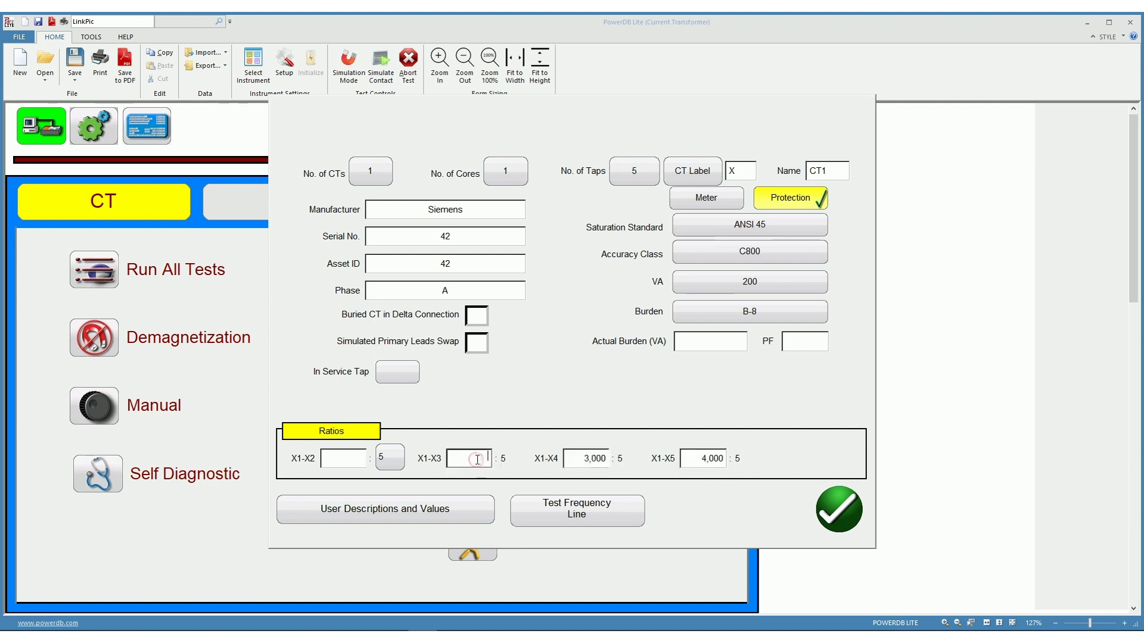
type("2000")
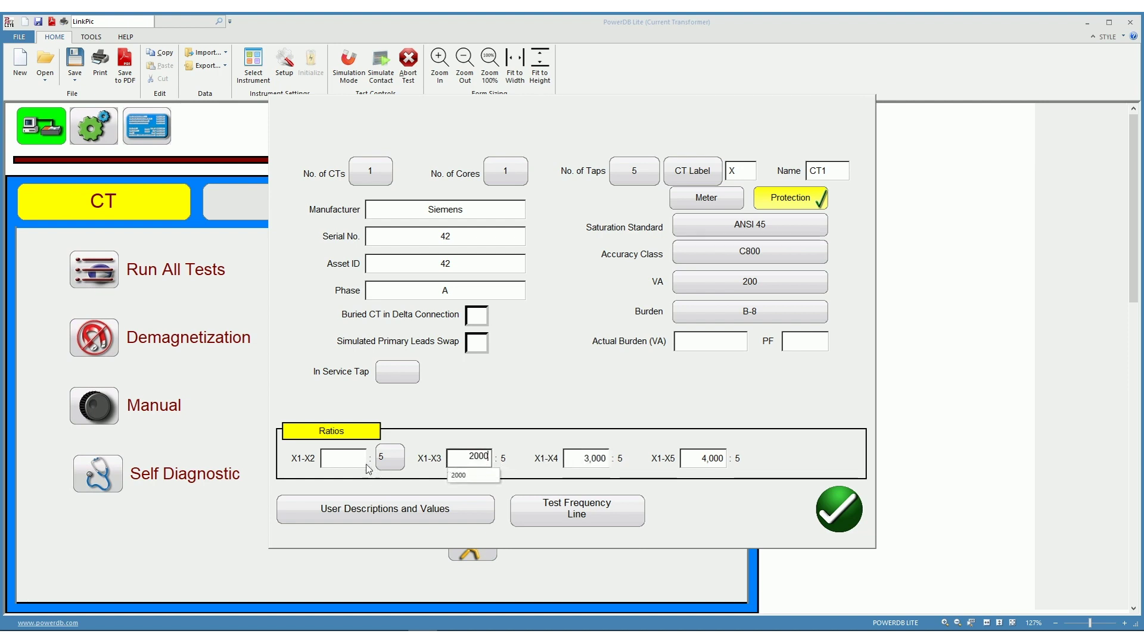
left_click(344, 458)
type("50")
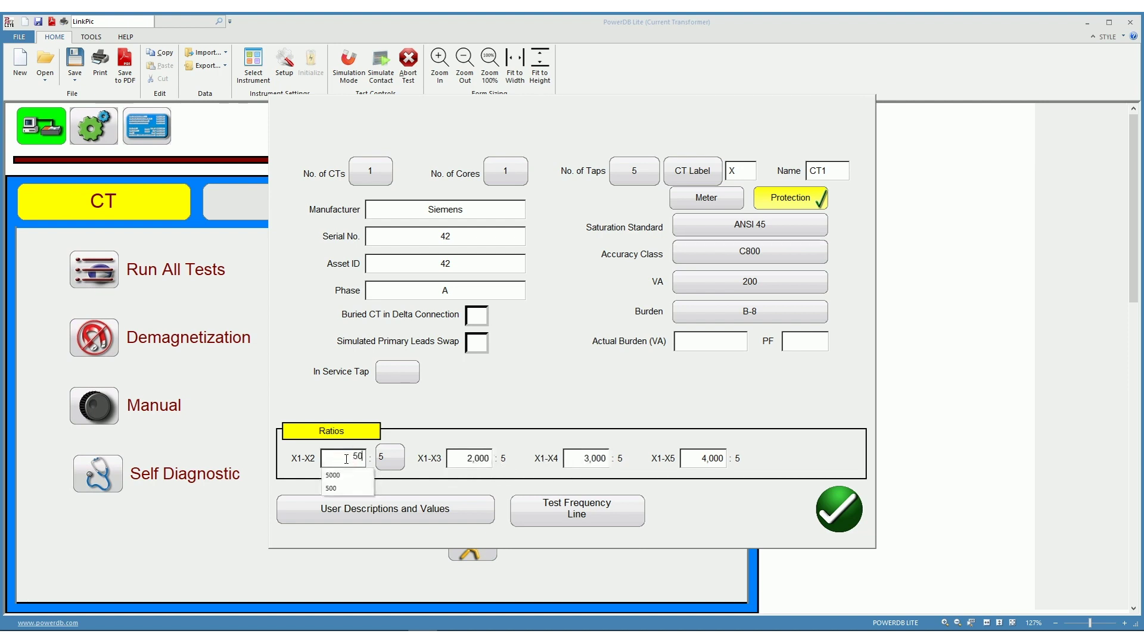
type("0")
key("Return")
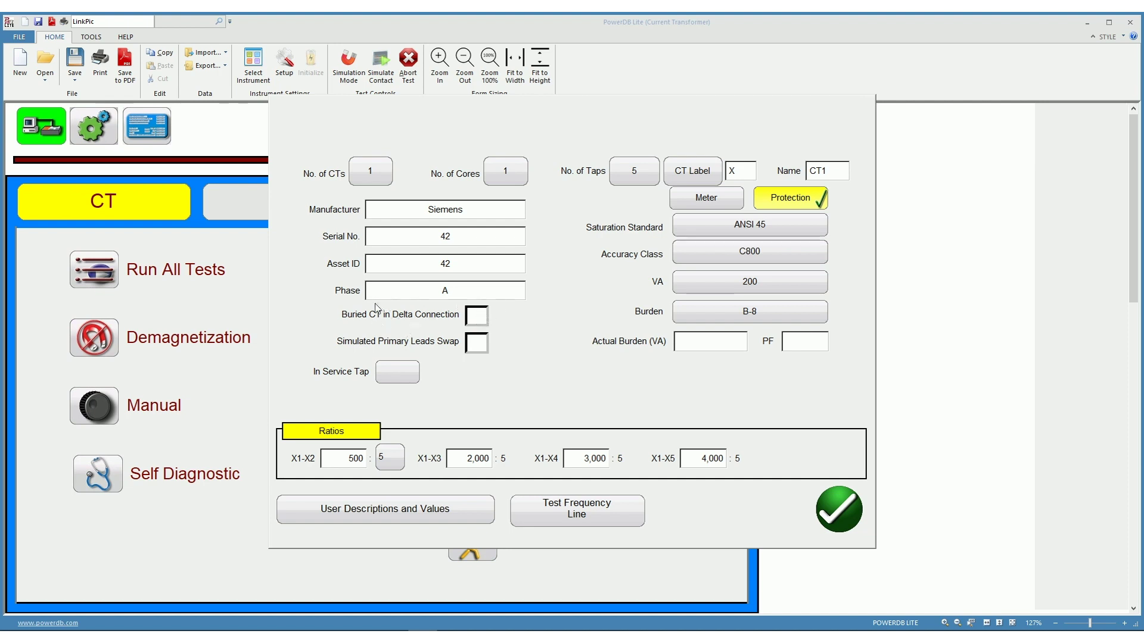
left_click(400, 374)
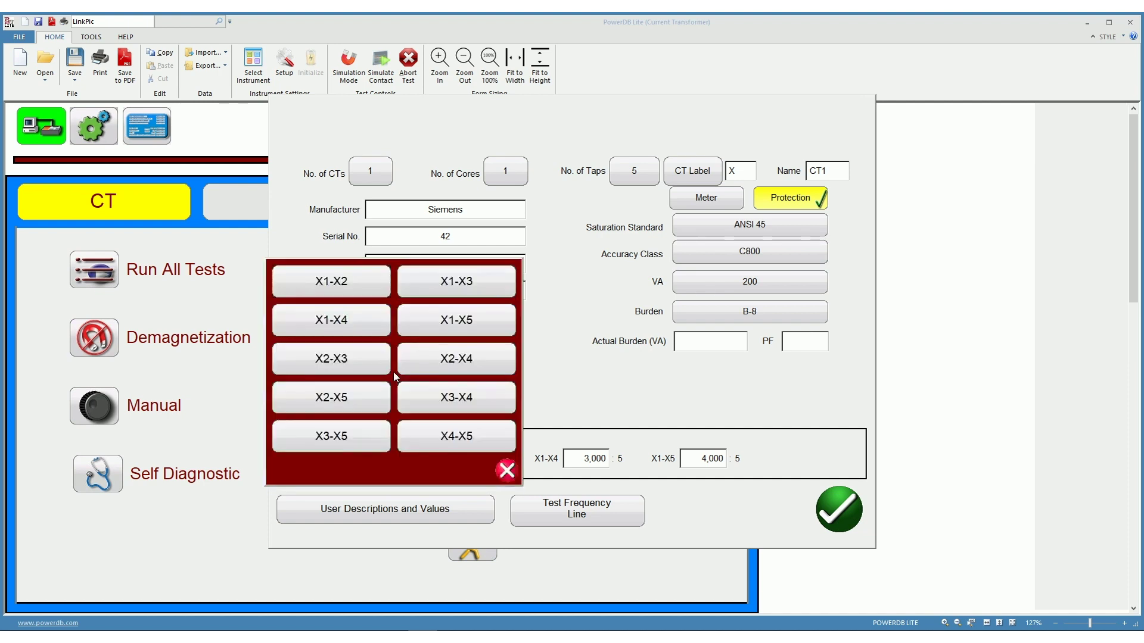
left_click(460, 322)
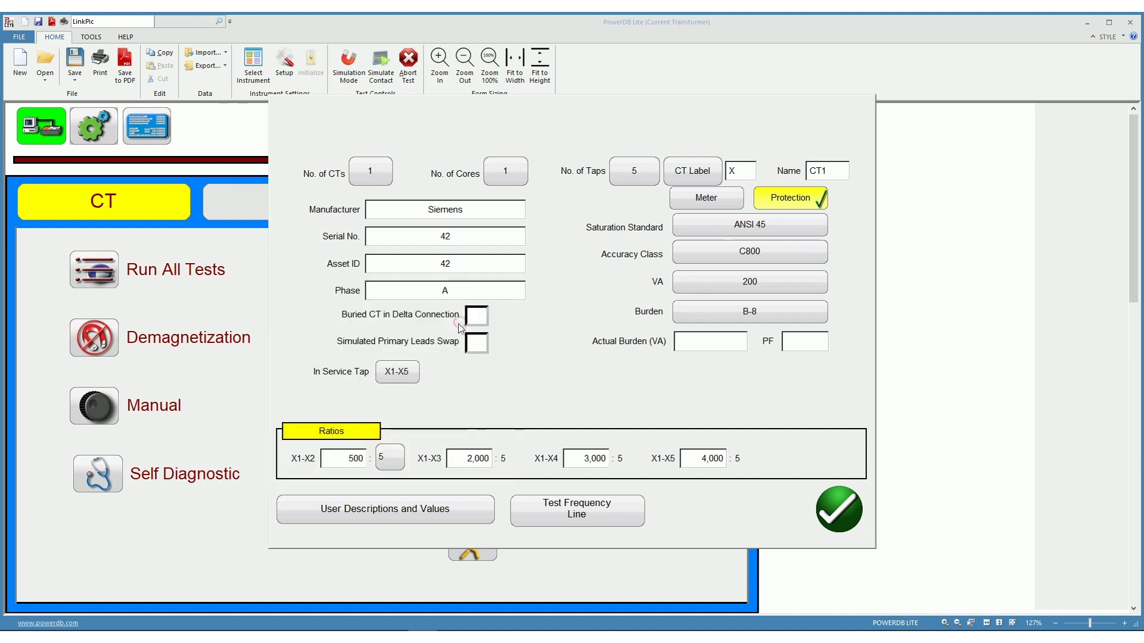
Confirm the nameplate, then in User Information enter 23 °C ambient and 97% humidity
left_click(840, 504)
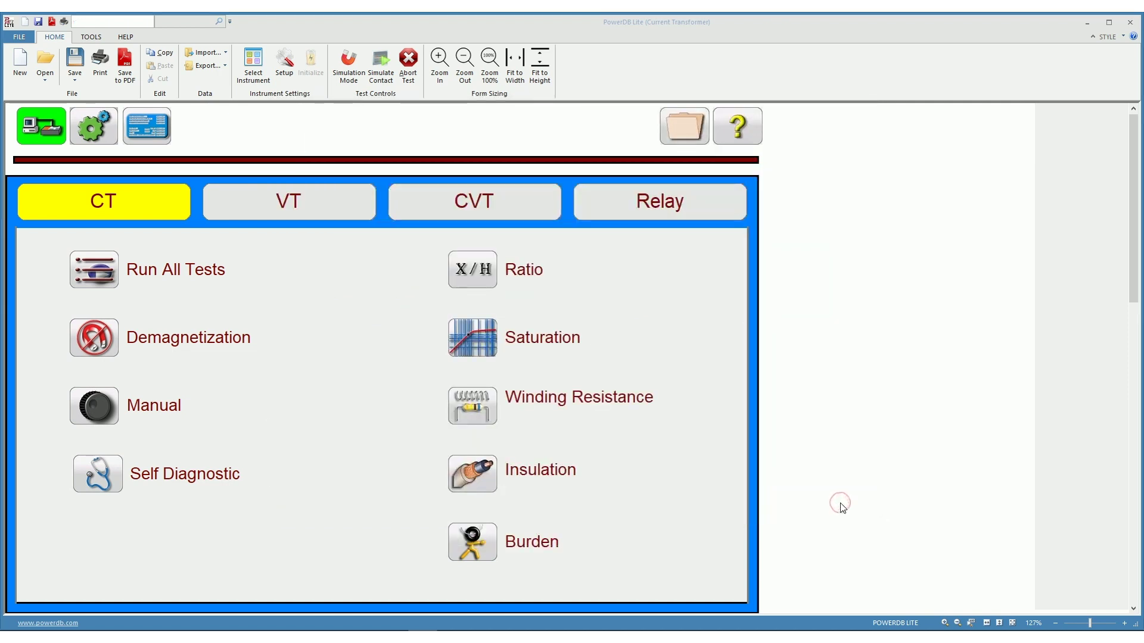
left_click(147, 125)
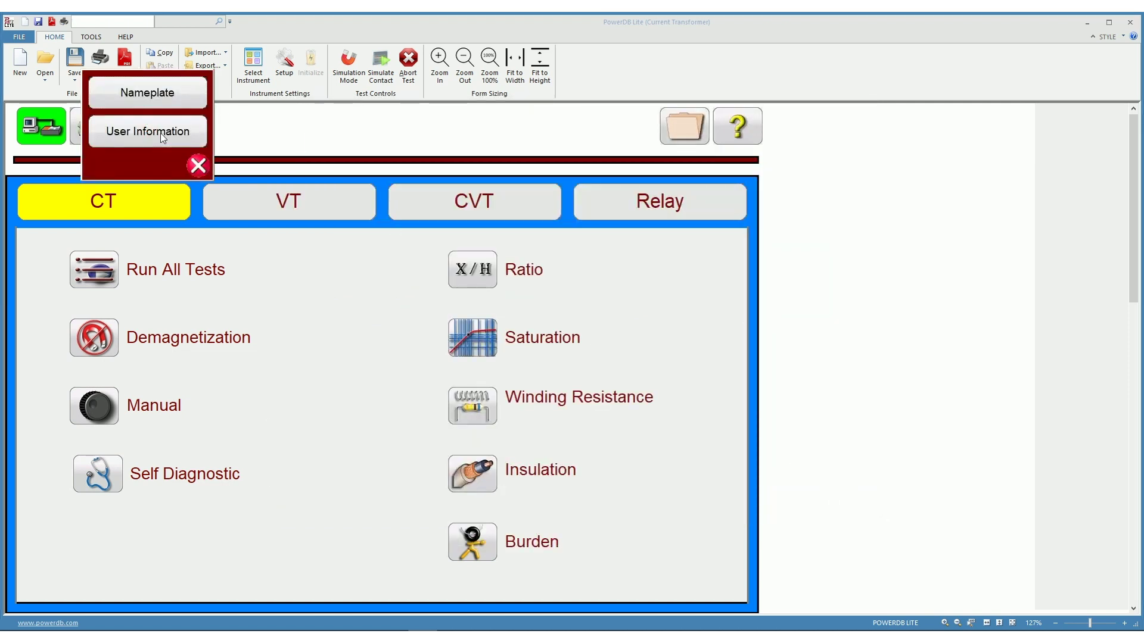
left_click(159, 134)
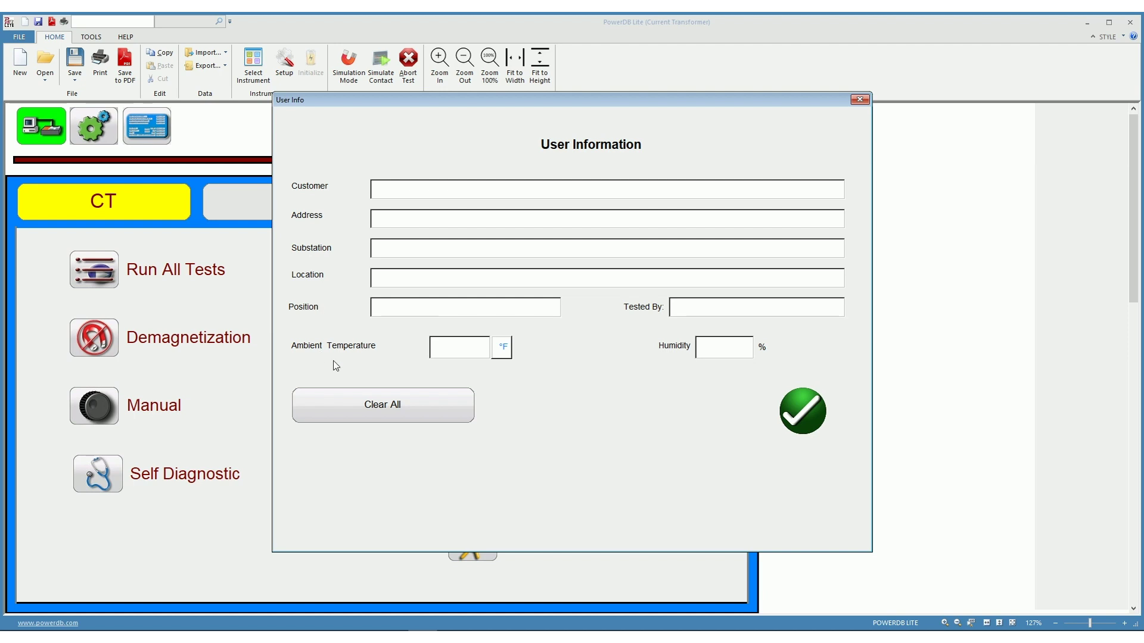
left_click(504, 347)
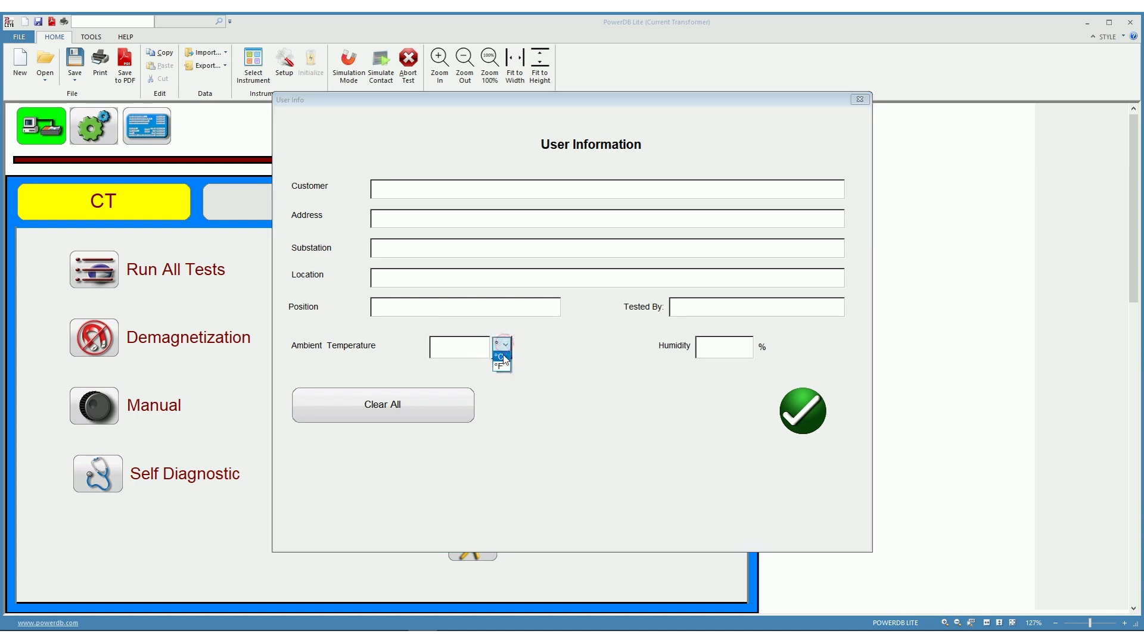
left_click(502, 364)
left_click(444, 348)
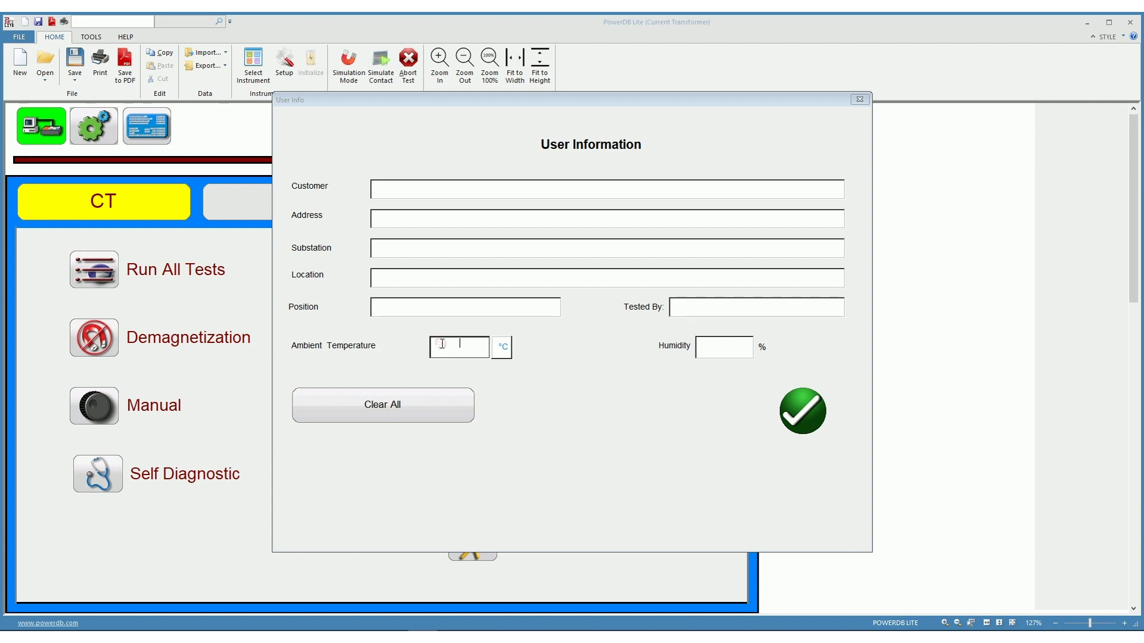
type("23")
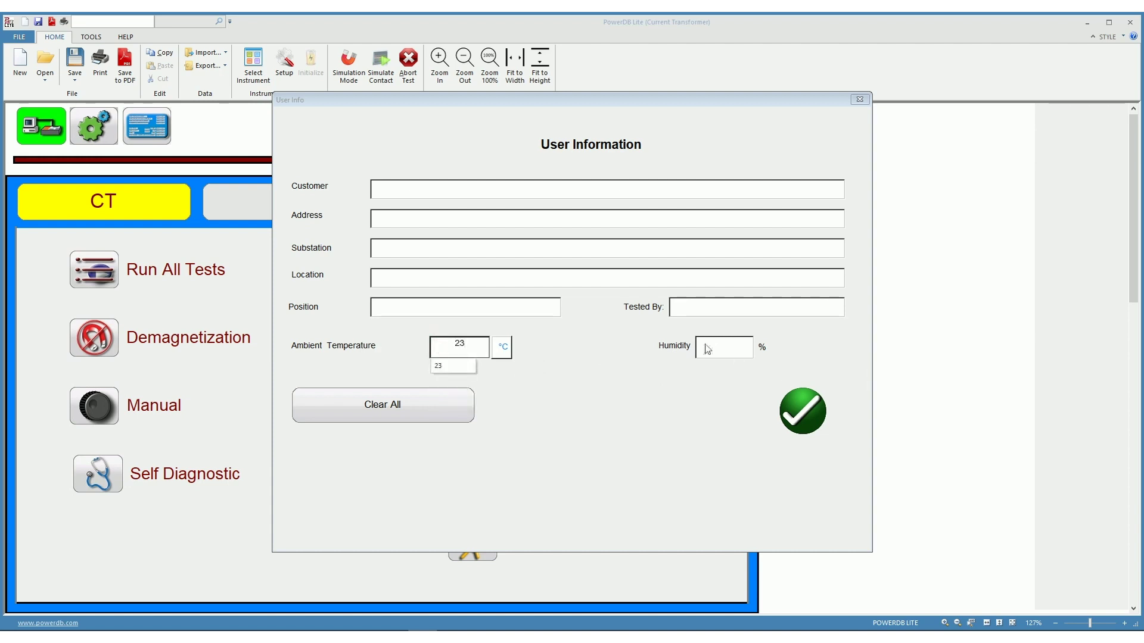
left_click(707, 346)
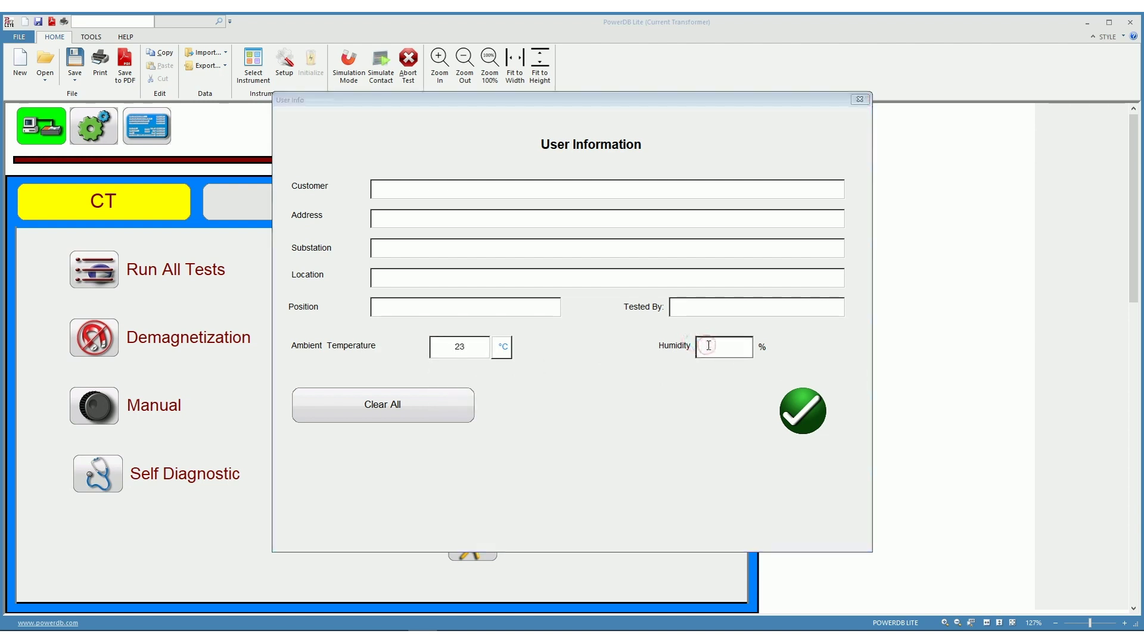
type("97")
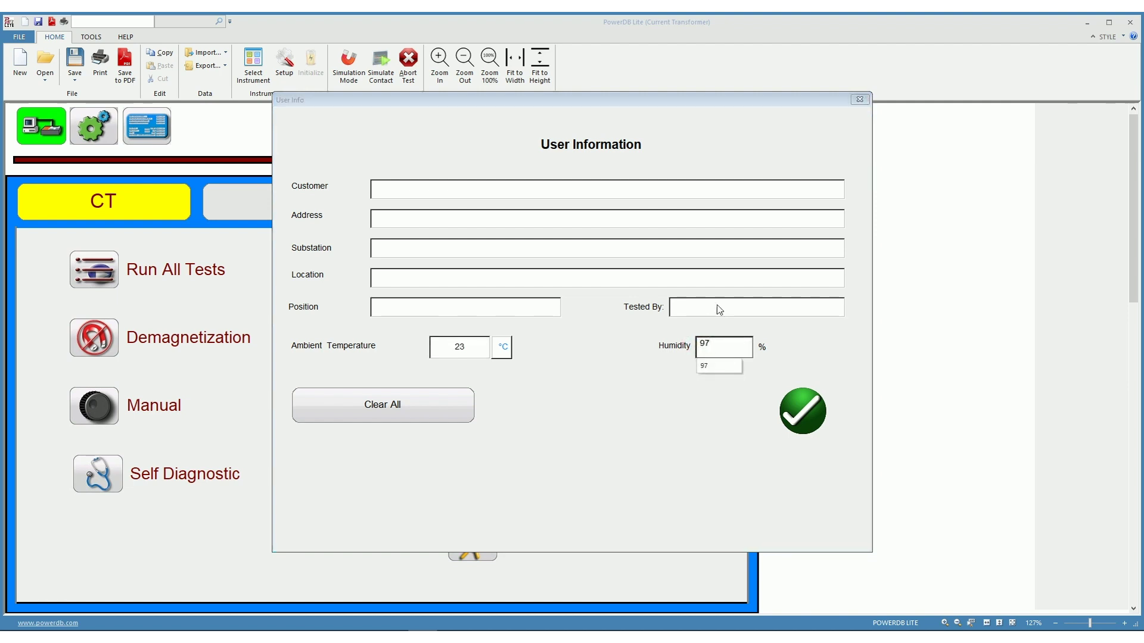
Enter the tester's initials, position 42, location 42, substation A, site address and customer name
left_click(719, 306)
type("JT")
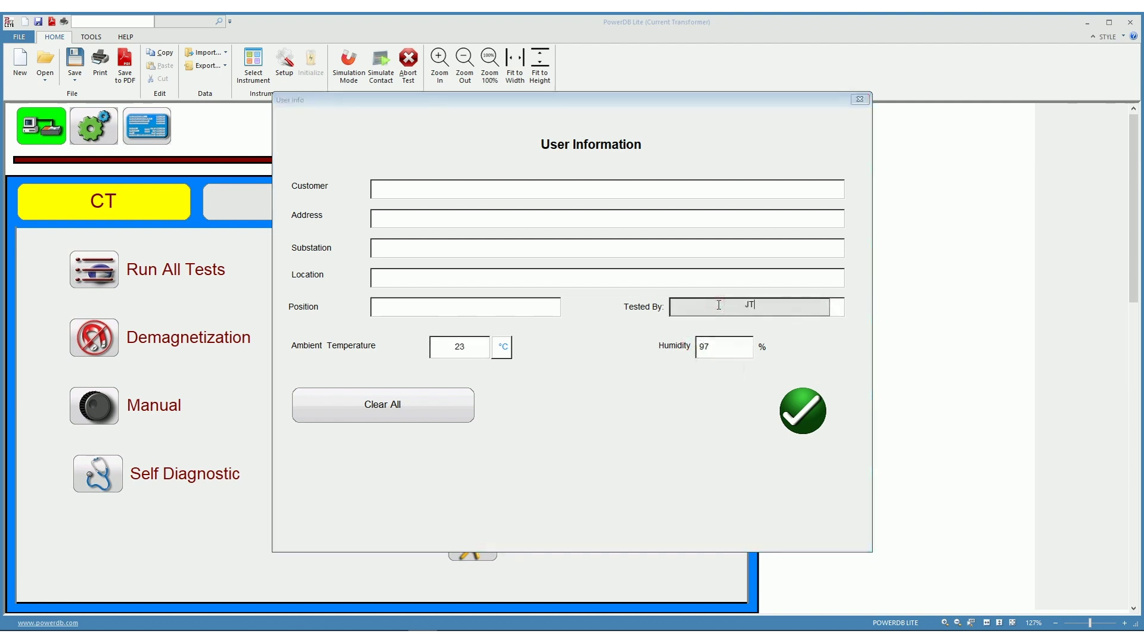
left_click(502, 310)
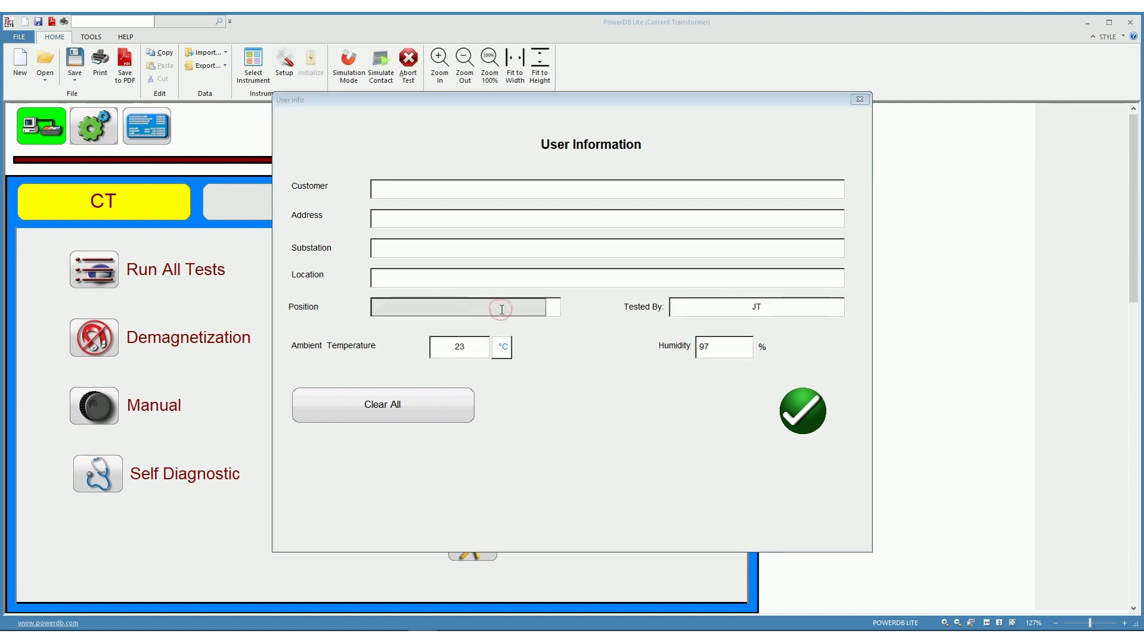
type("42")
left_click(524, 280)
type("42")
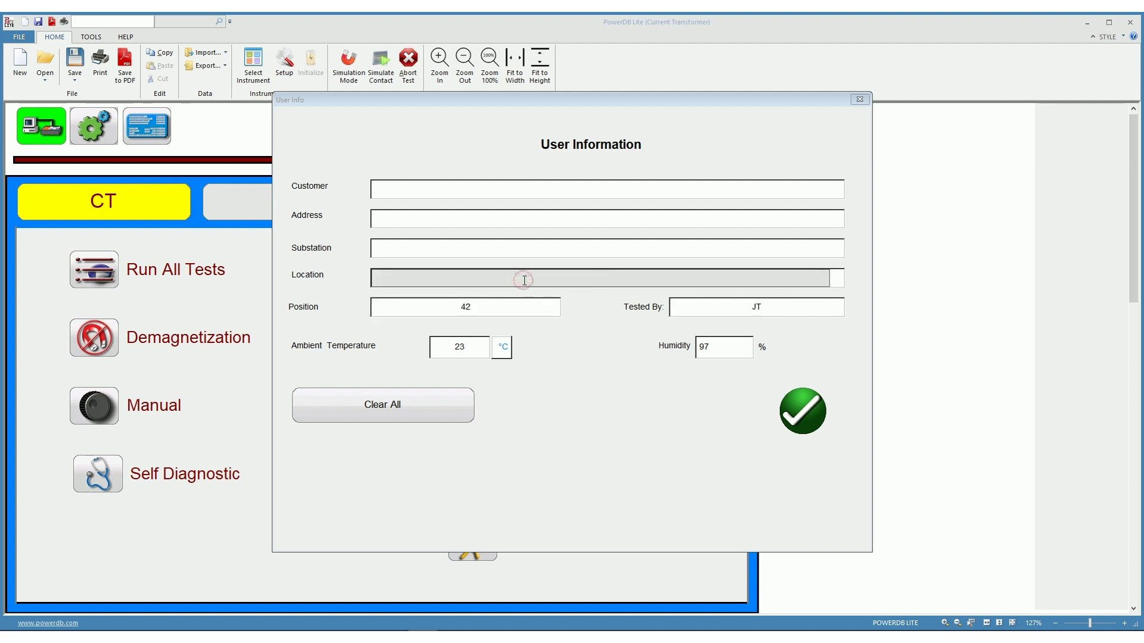
left_click(535, 245)
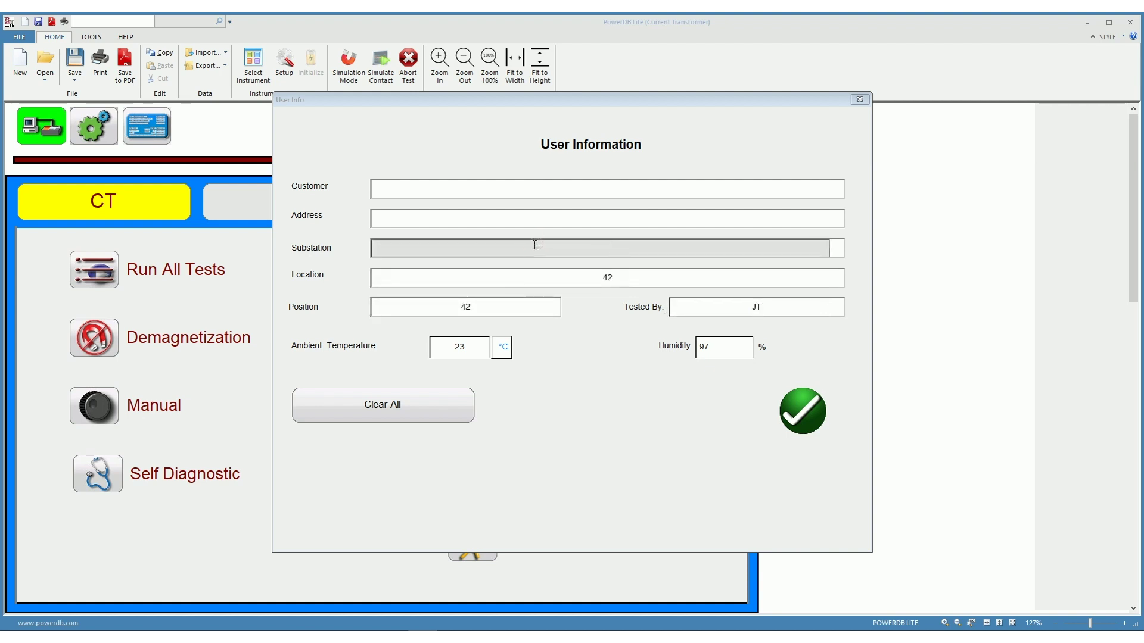
left_click(588, 219)
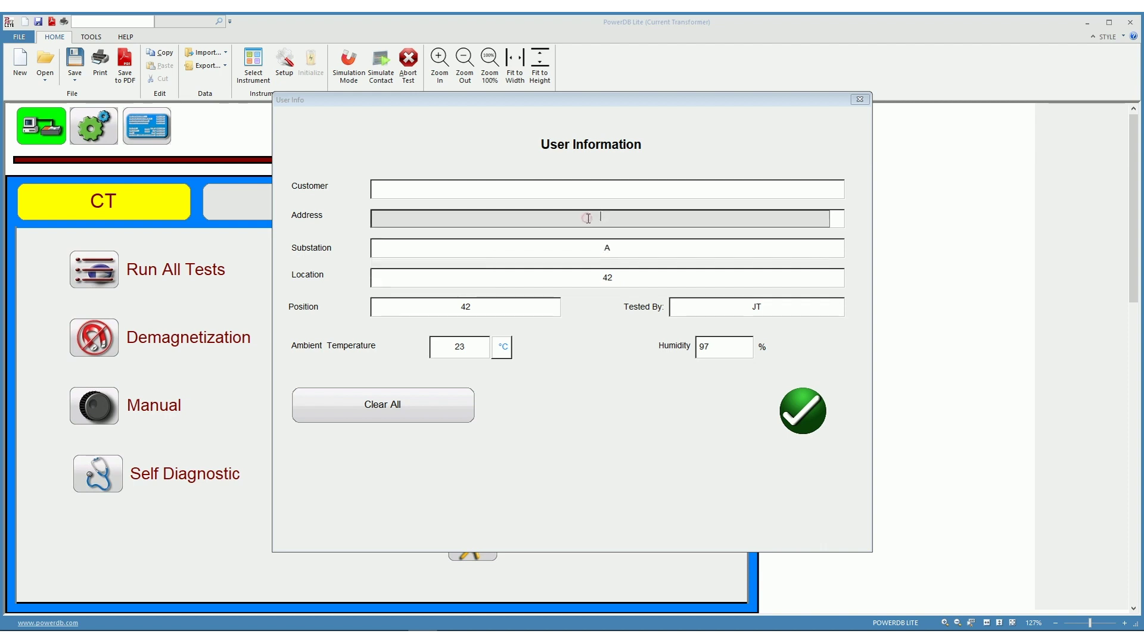
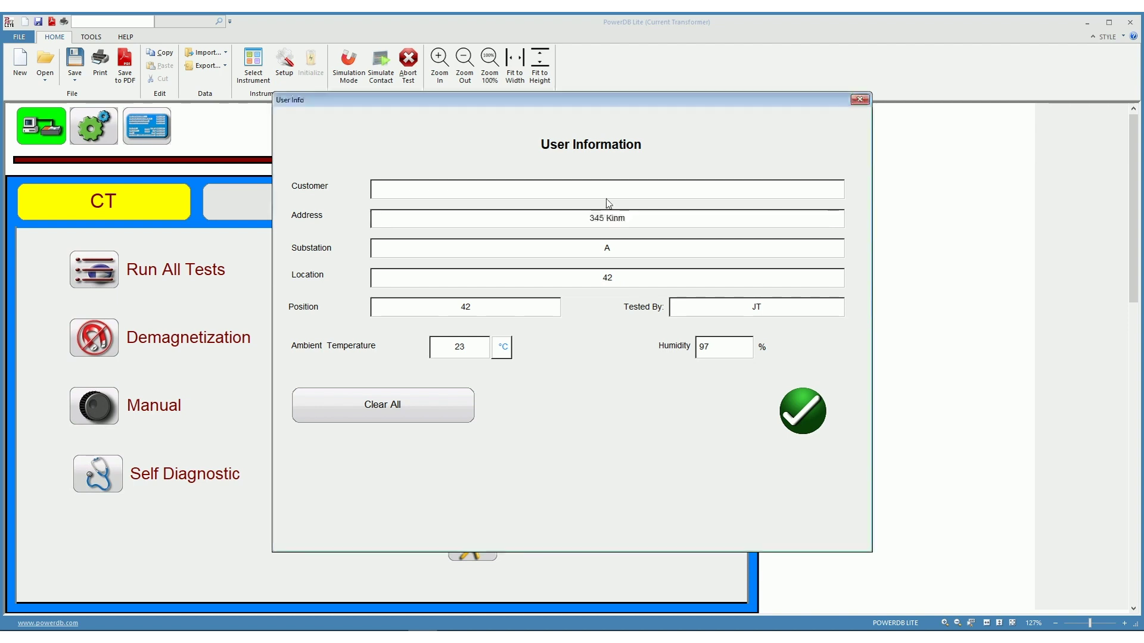
left_click(607, 187)
type("Kindall")
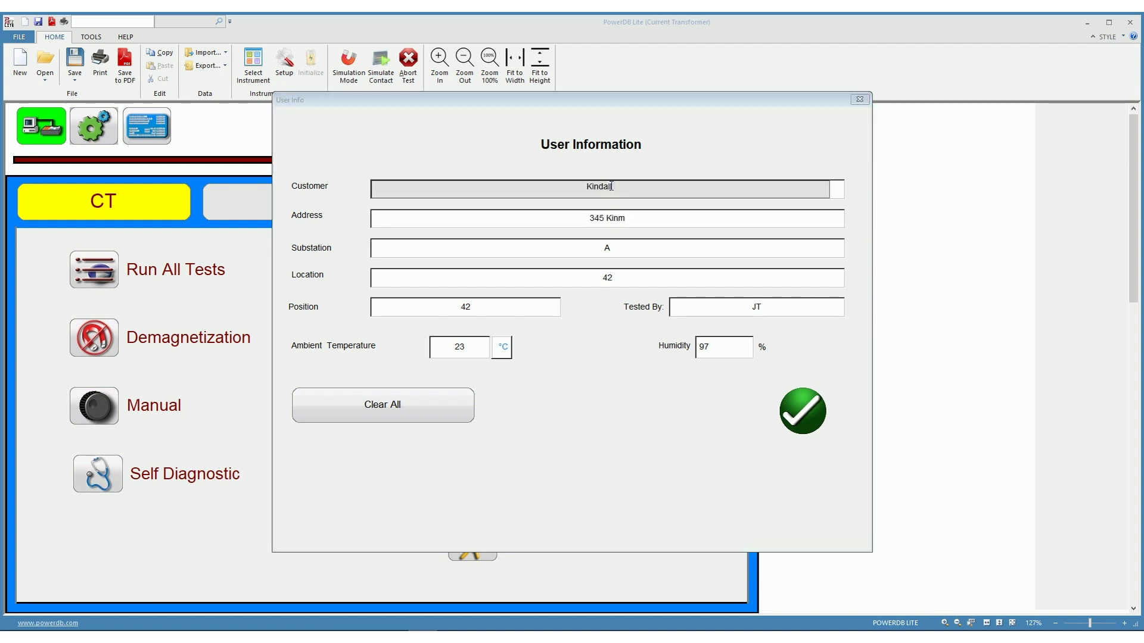
type(" Farms")
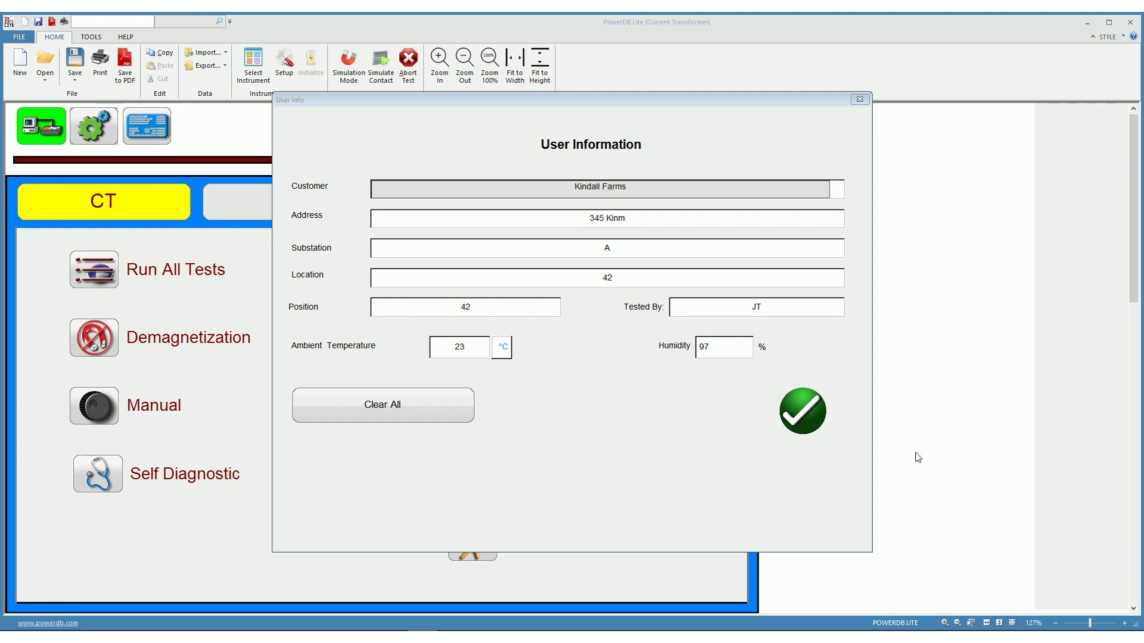